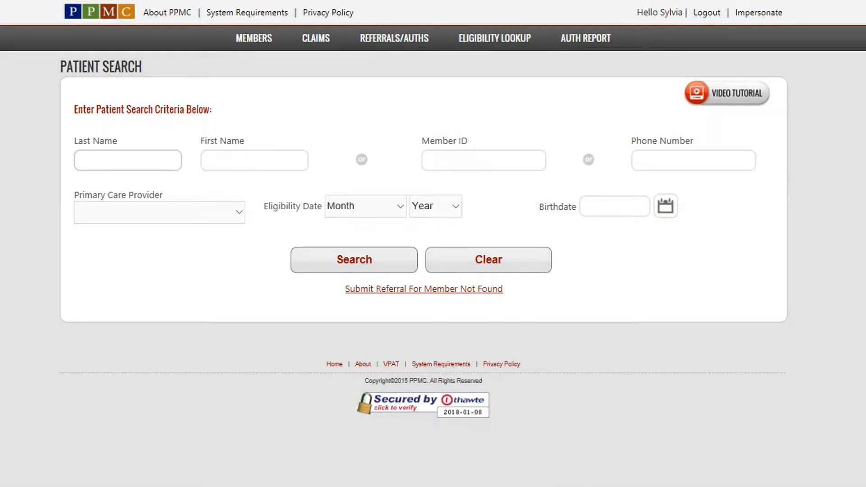
Search for the patient by last name and first initial.
click(127, 160)
click(127, 187)
click(254, 161)
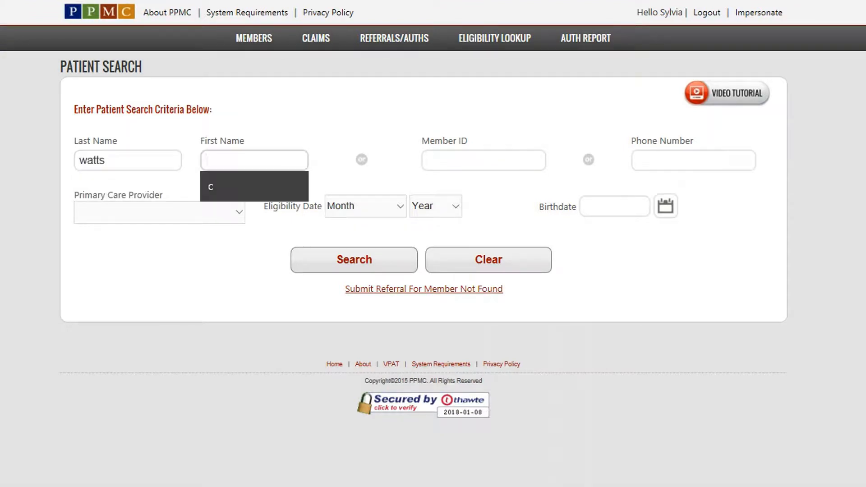
click(254, 187)
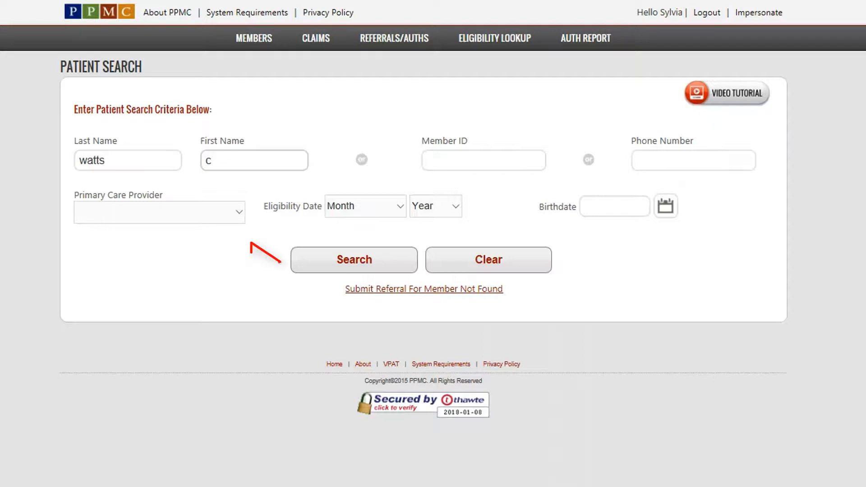
click(354, 260)
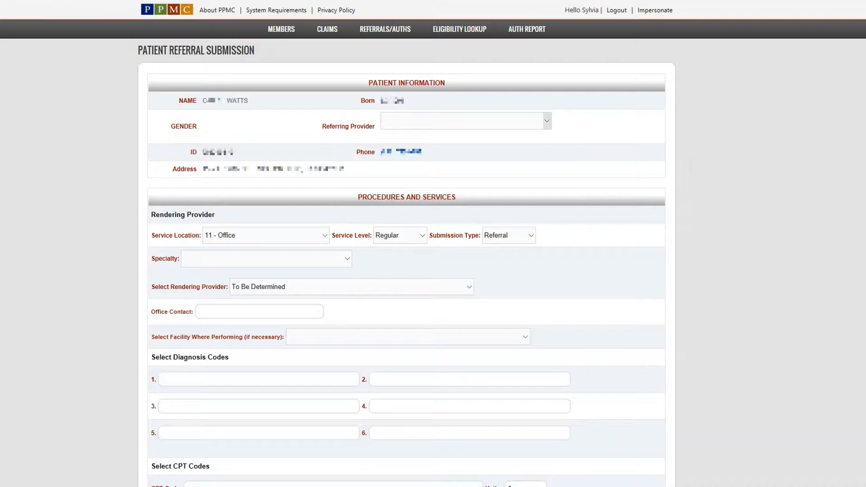
Select the referring provider in Mission Hills and keep the service location at 11 - Office.
click(547, 121)
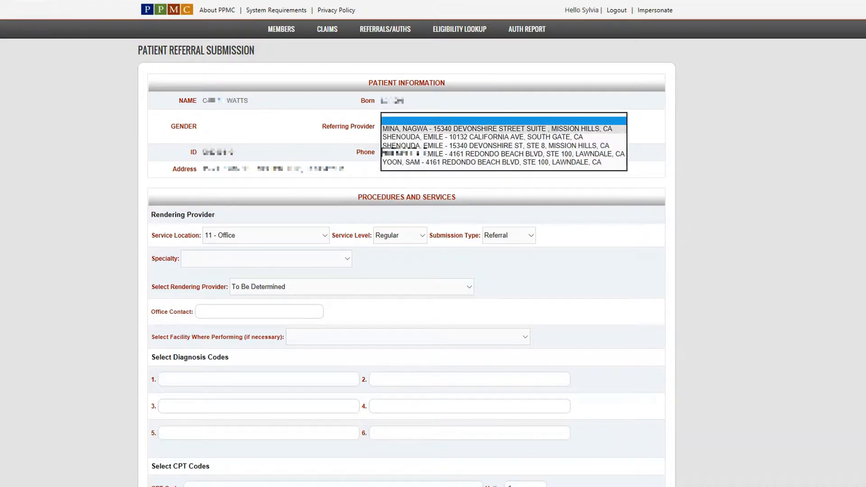
click(452, 129)
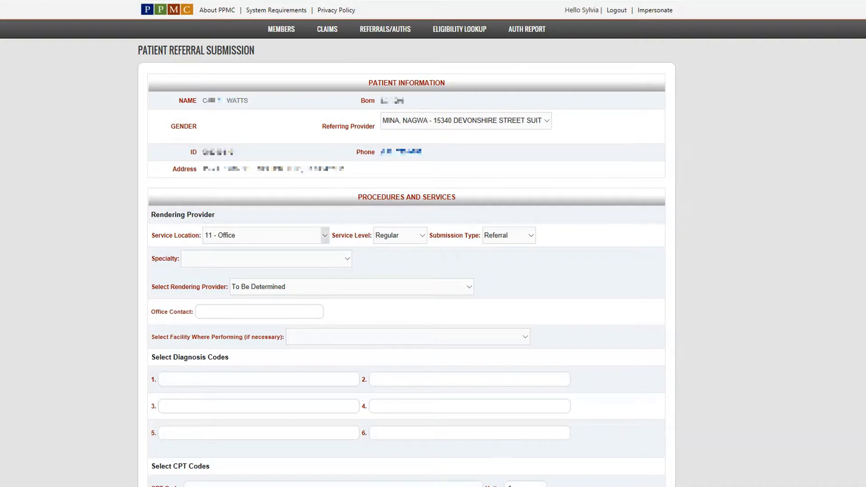
click(325, 235)
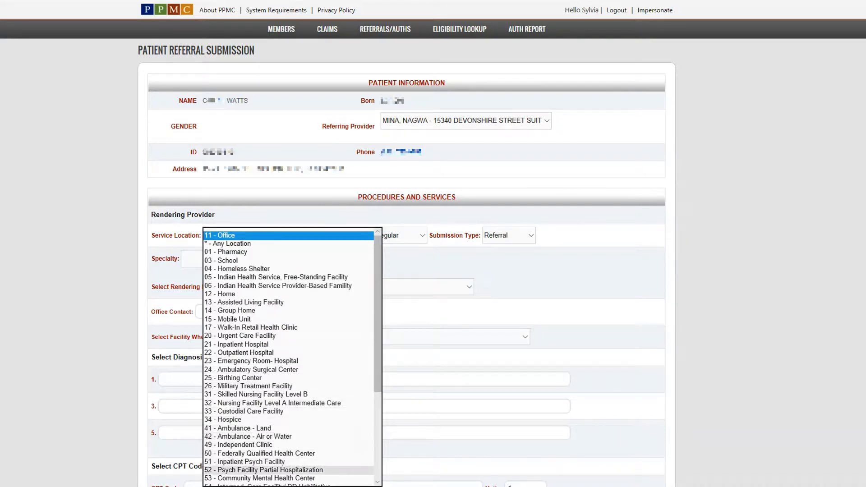
scroll(266, 469, down, 6)
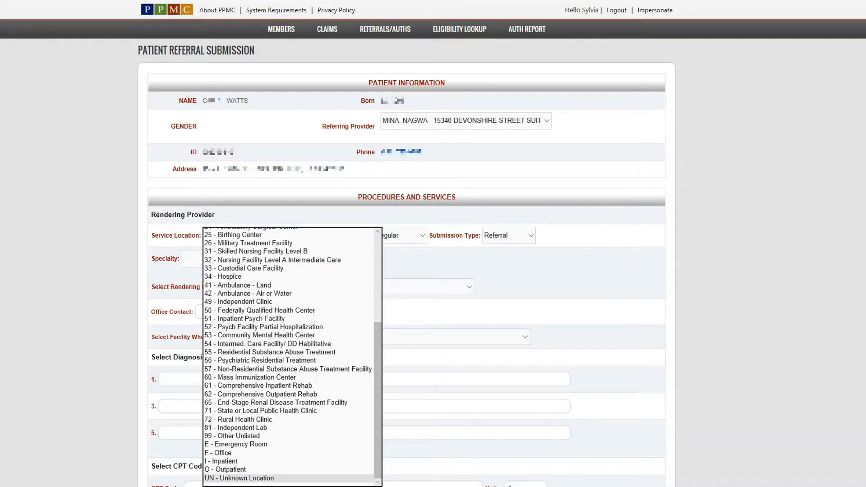
scroll(266, 420, up, 10)
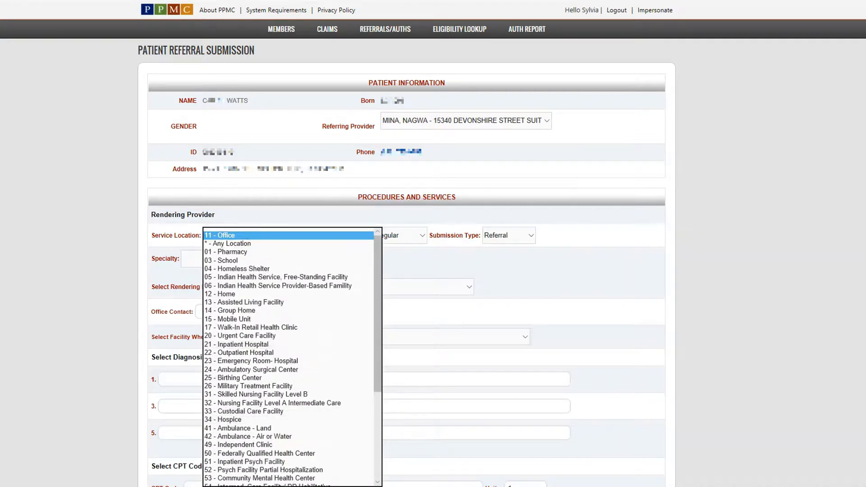
click(267, 235)
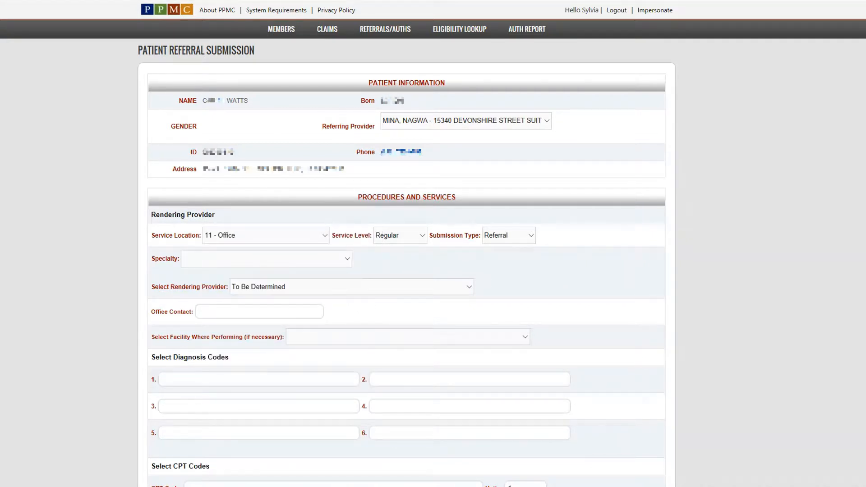
Keep the referral's service level at Regular.
click(422, 236)
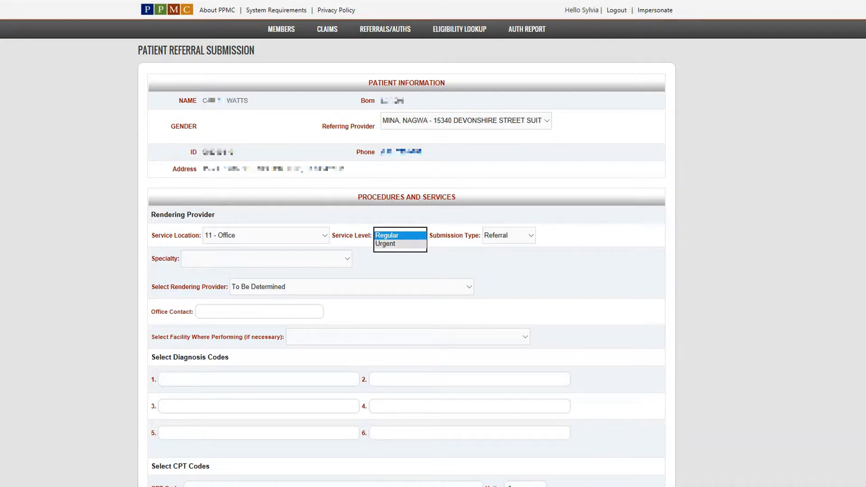
click(400, 236)
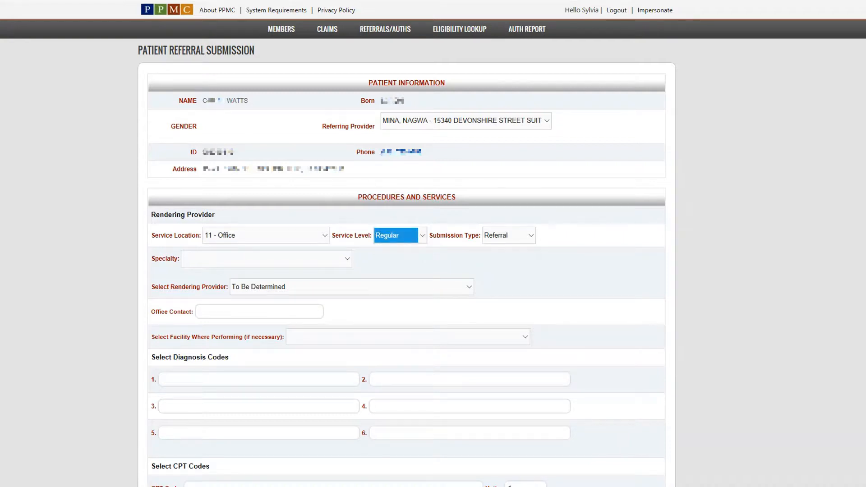
click(496, 266)
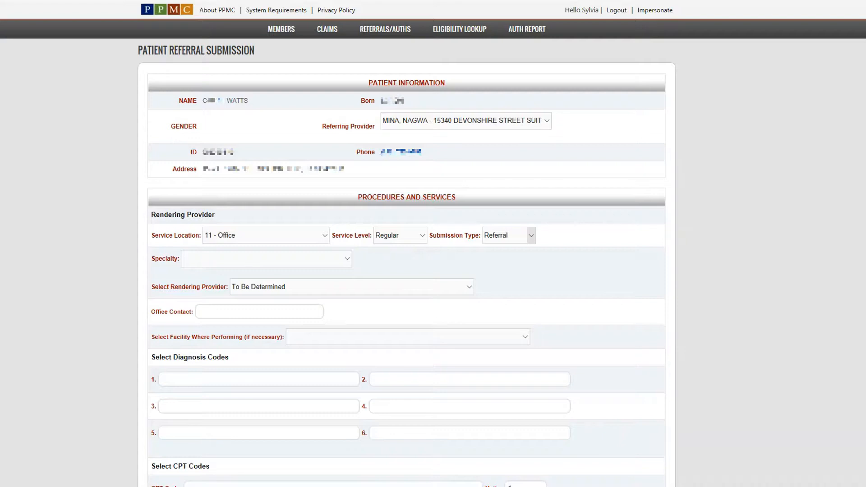
Switch the submission type to Retro and return it to Referral.
click(531, 235)
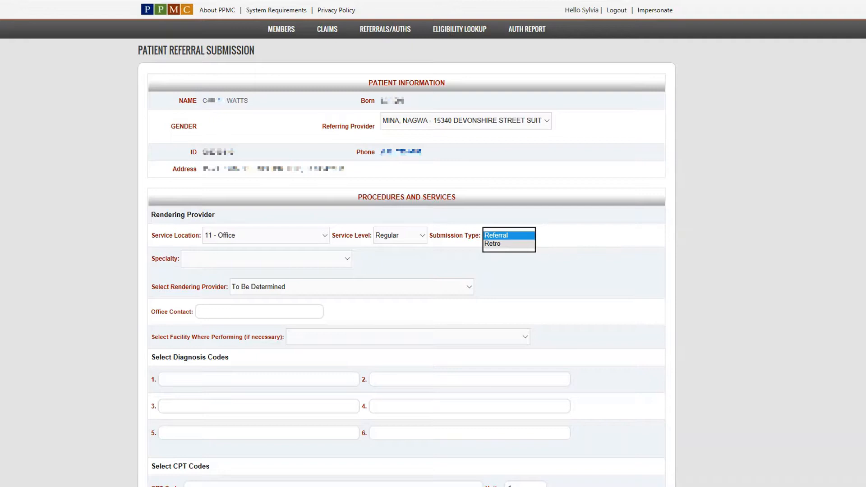
click(496, 244)
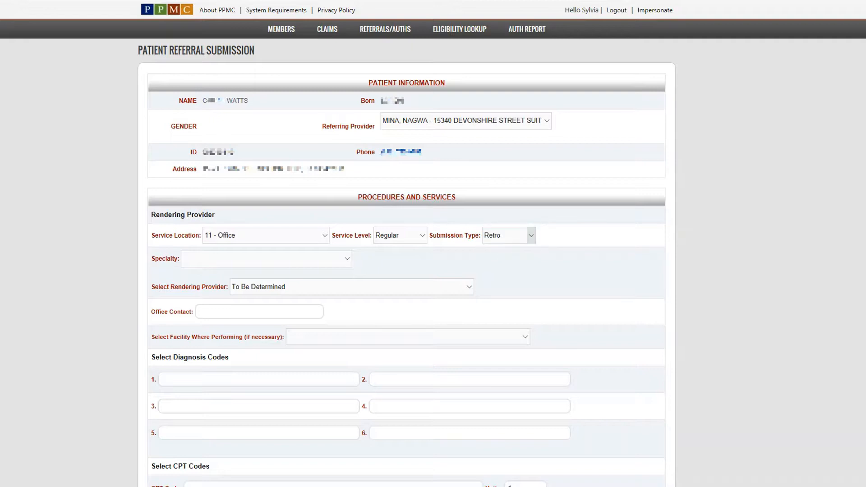
click(510, 235)
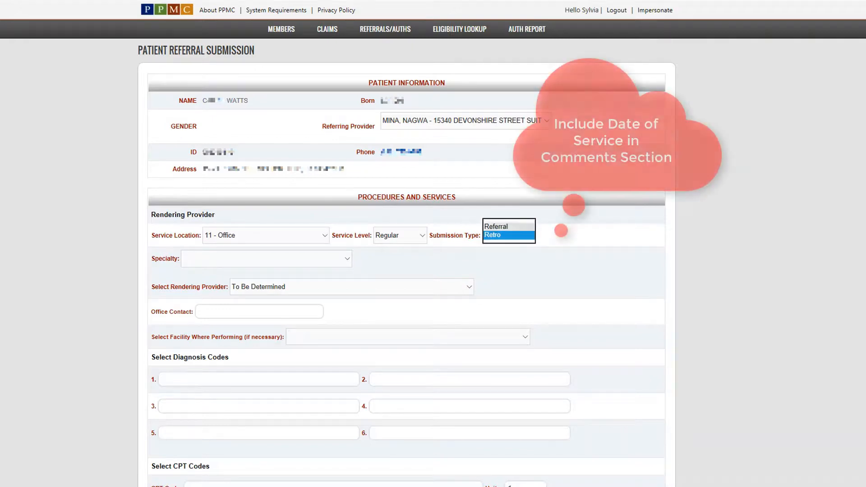
click(501, 227)
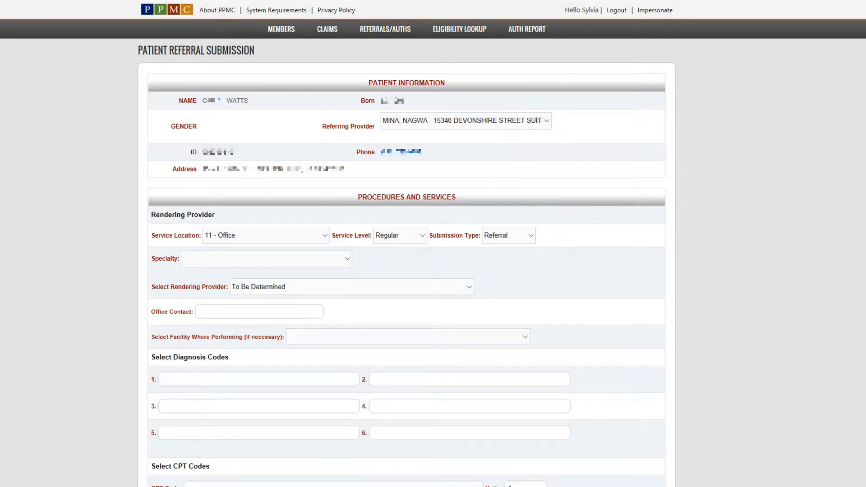
Set the specialty to Allergy and Immunology and select a rendering provider in Los Angeles.
click(347, 259)
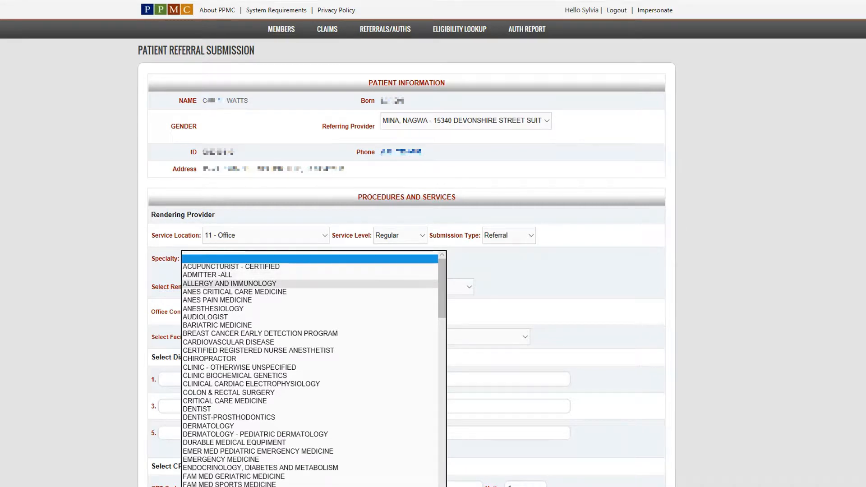
click(230, 283)
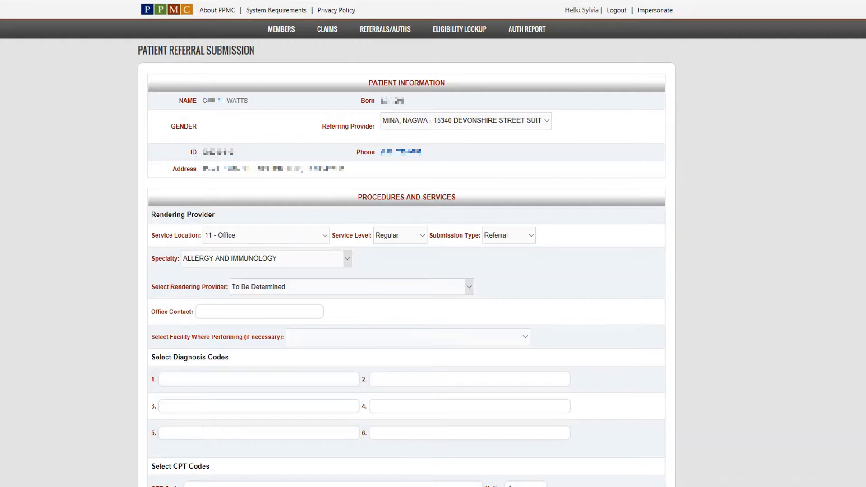
click(470, 287)
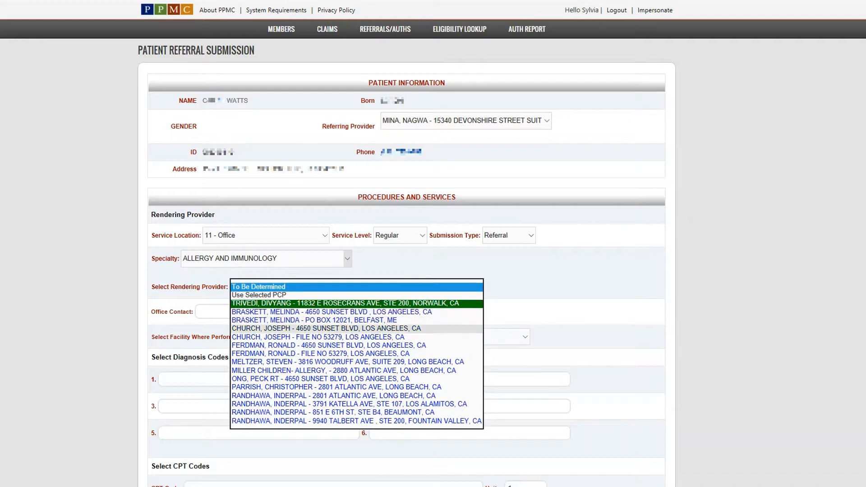
click(326, 328)
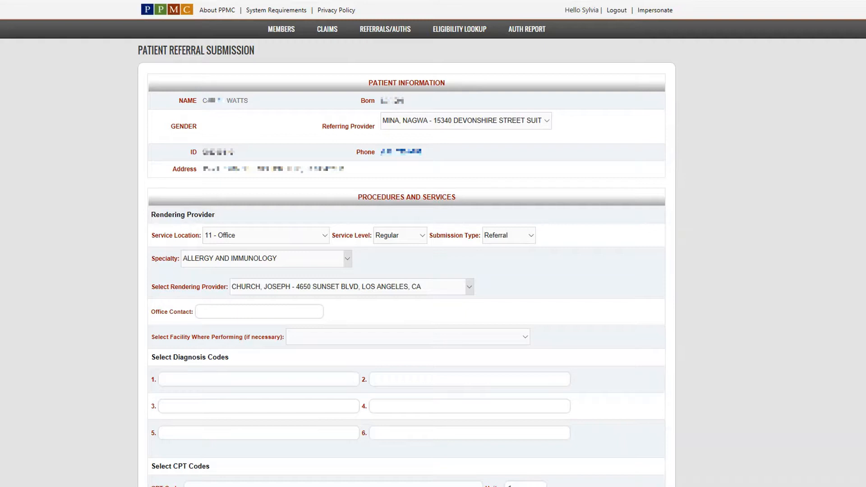
Enter the office contact's first name and clear the field again.
click(259, 311)
text(Jennifer)
key(Tab)
double_click(224, 312)
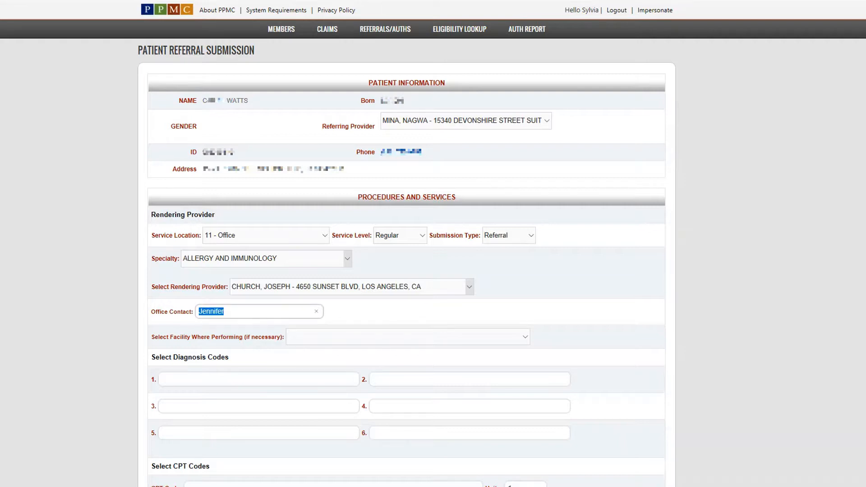
key(BackSpace)
key(Tab)
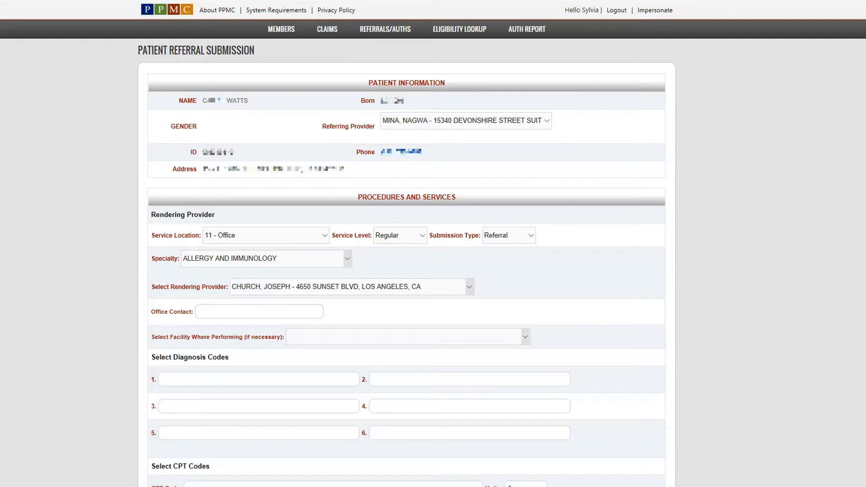
Choose Childrens Hospital Los Angeles as the facility where the service is performed.
click(526, 337)
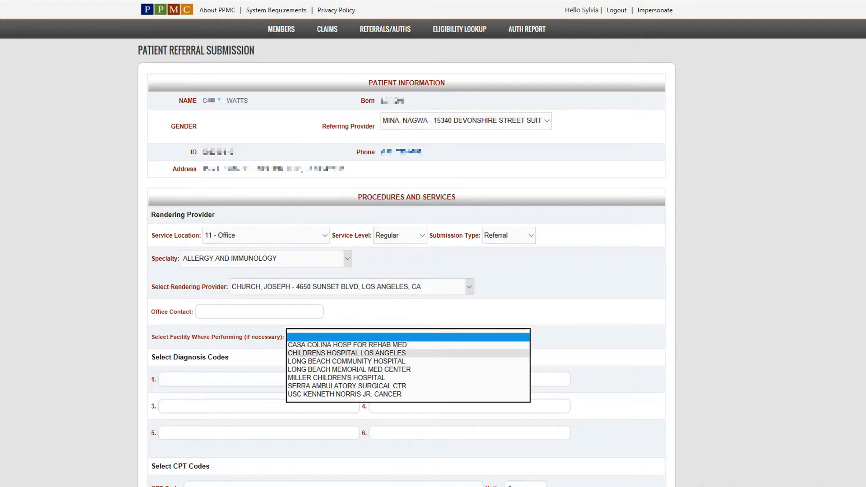
click(347, 354)
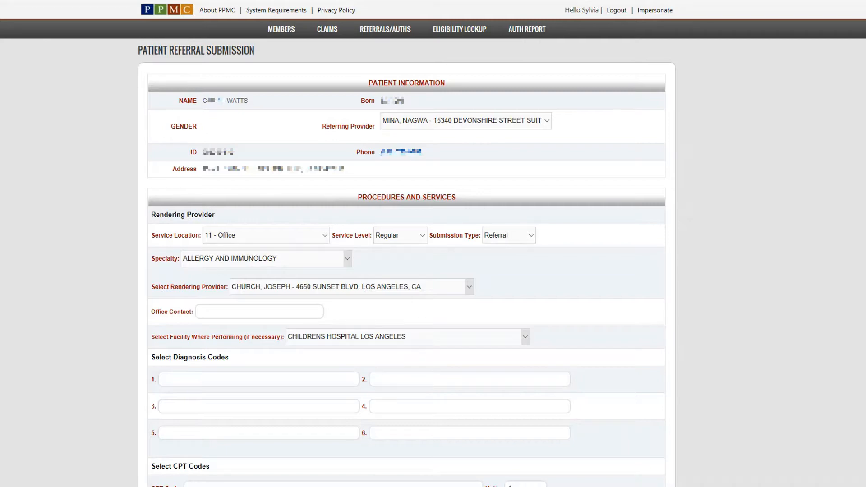
Start entering the first diagnosis code.
click(259, 379)
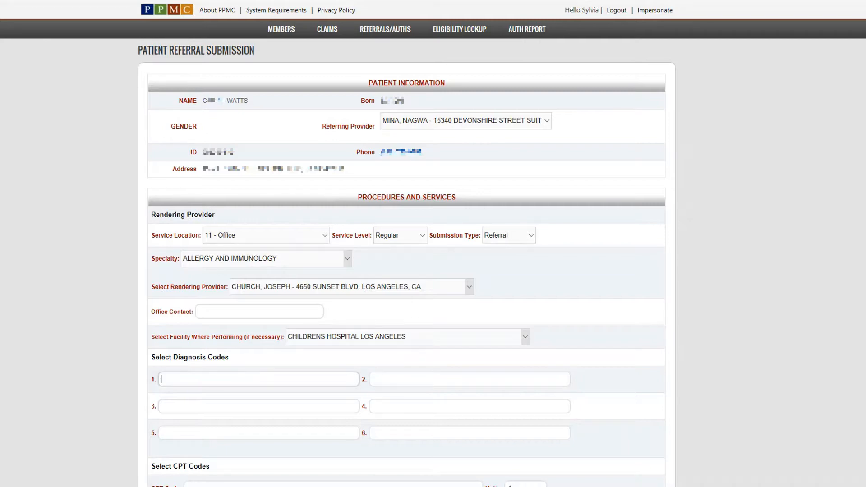